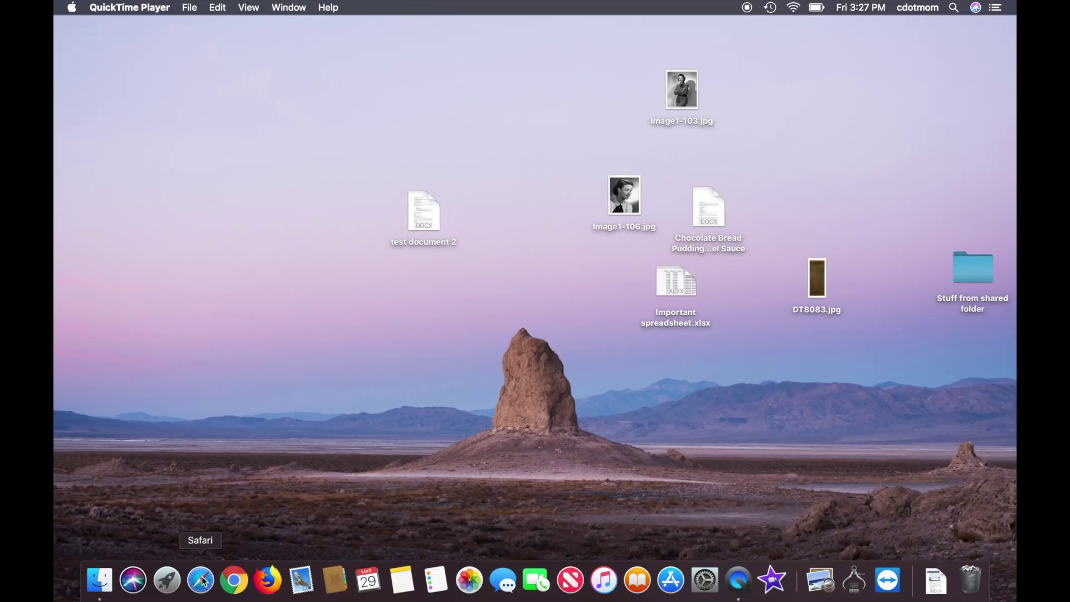
# Step: Launch Safari from the Dock
pyautogui.click(201, 580)
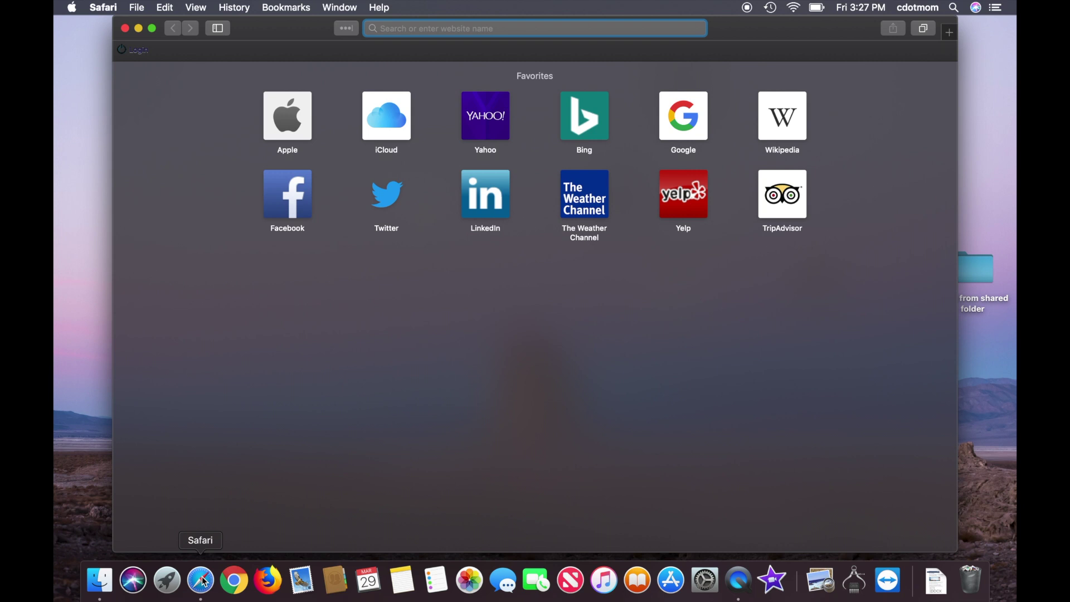
# Step: Make the Safari window full screen and load icloud.com
pyautogui.click(153, 29)
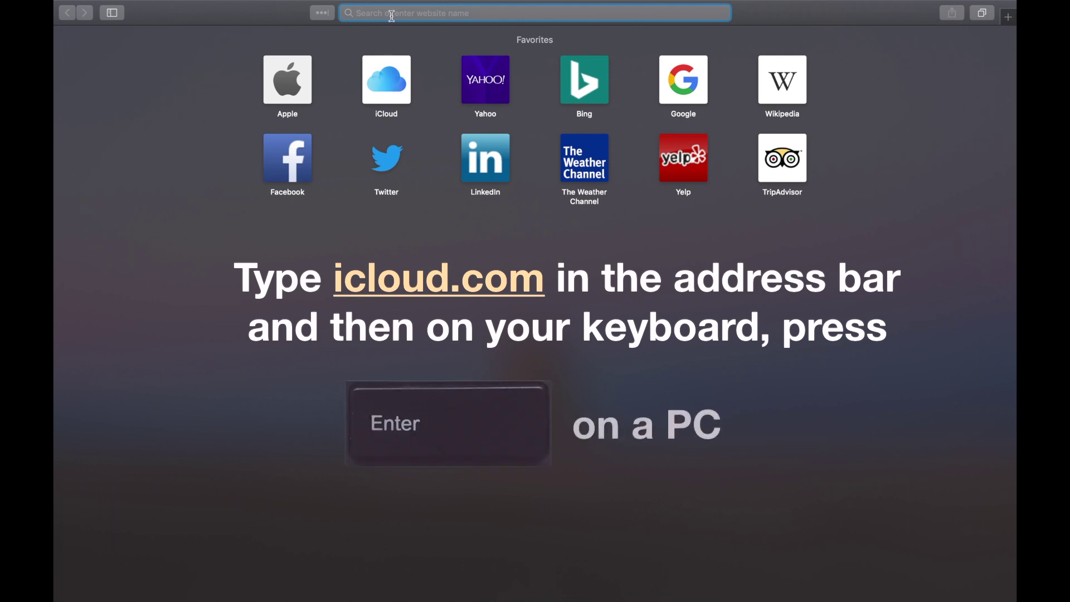
pyautogui.write('icloud.com')
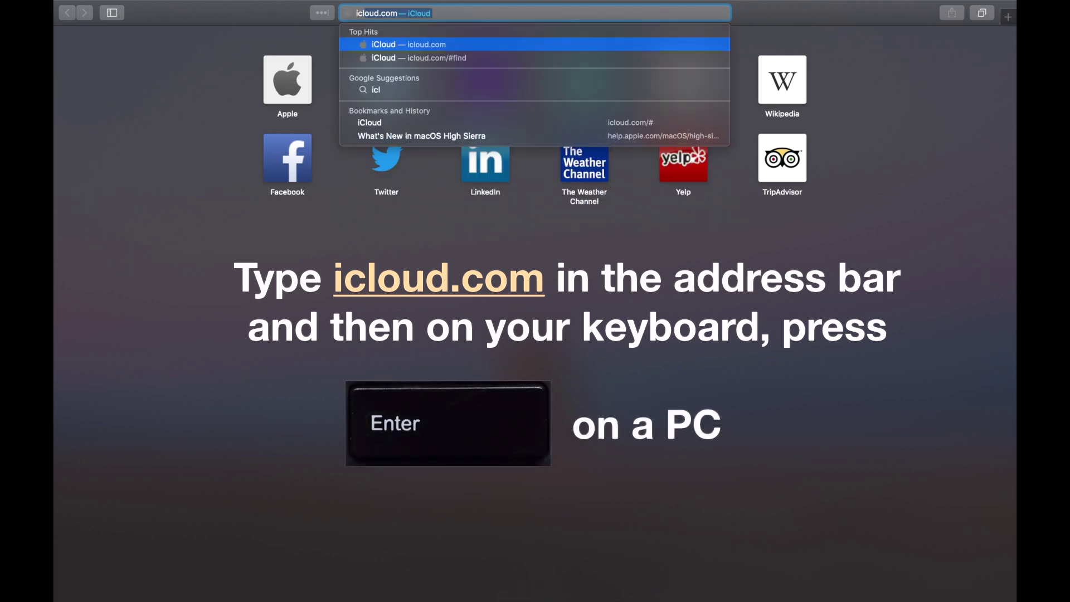
pyautogui.press('Return')
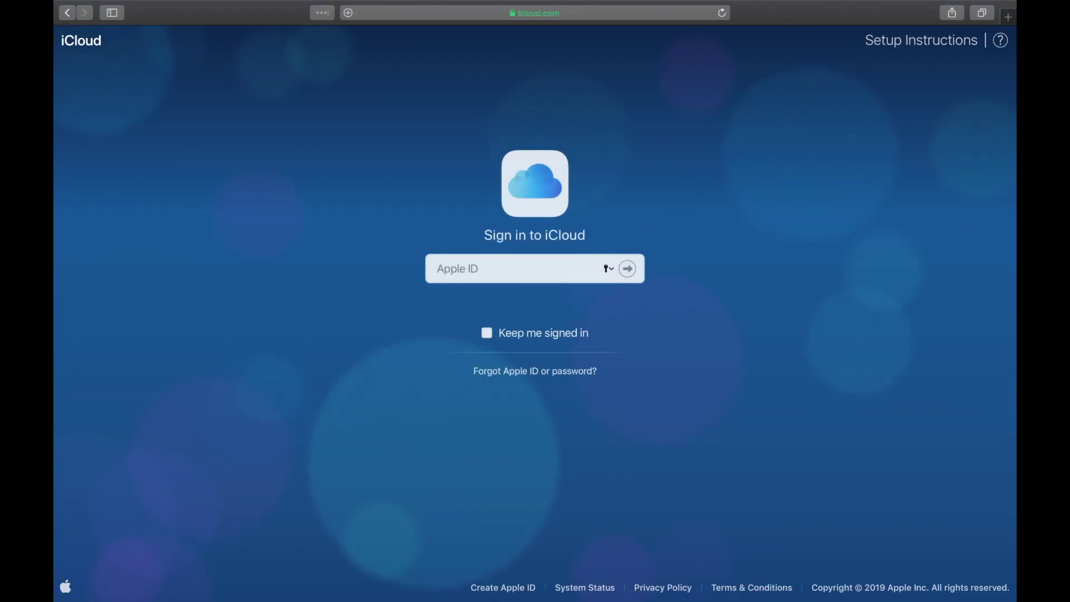
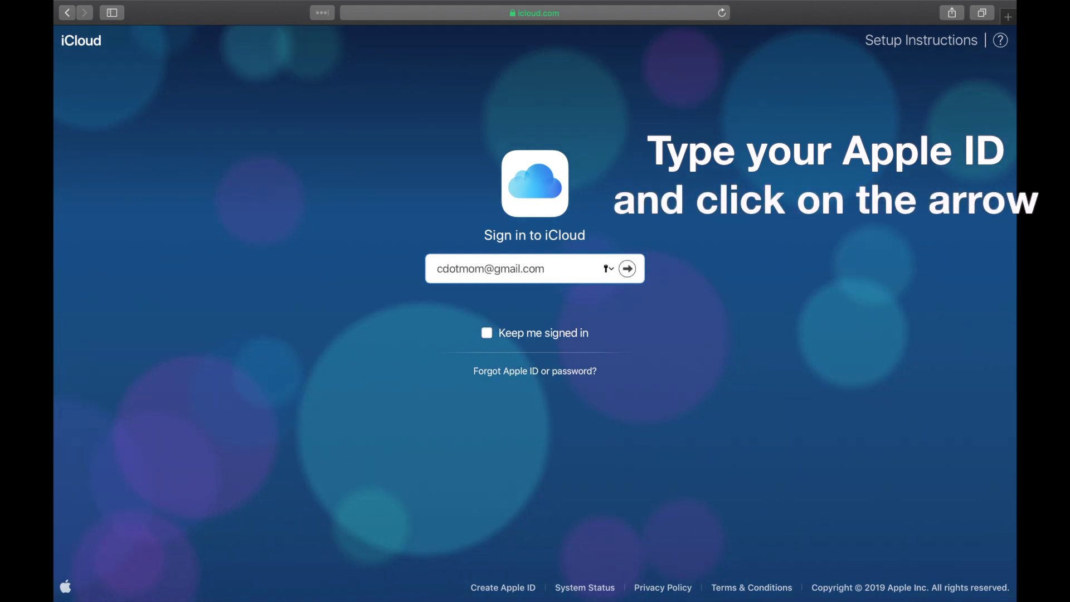
# Step: Sign in with the account's Apple ID and password, with Keep me signed in checked
pyautogui.click(488, 333)
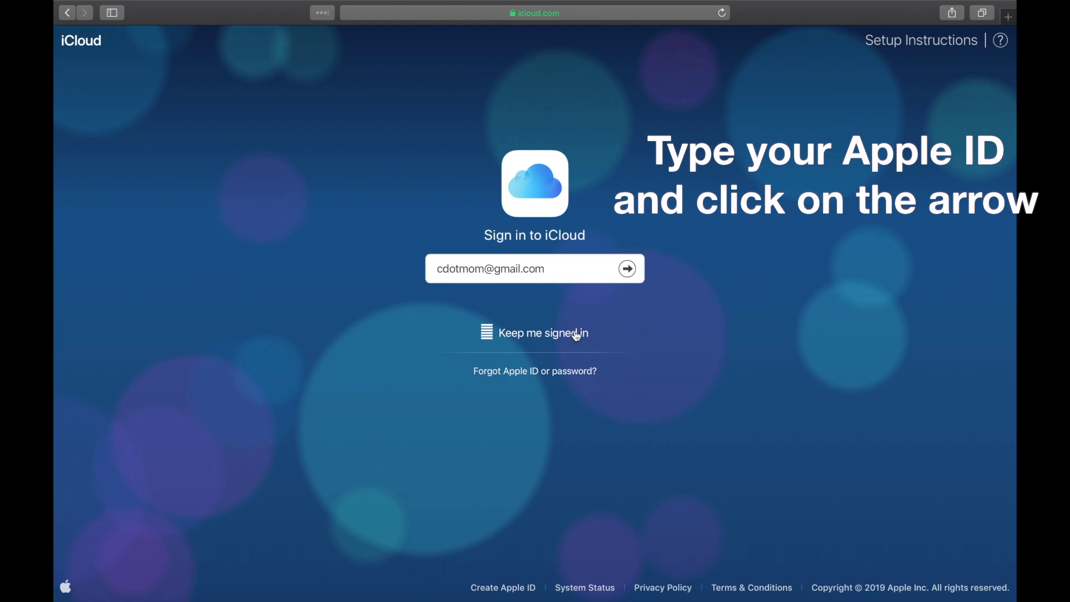
pyautogui.click(629, 271)
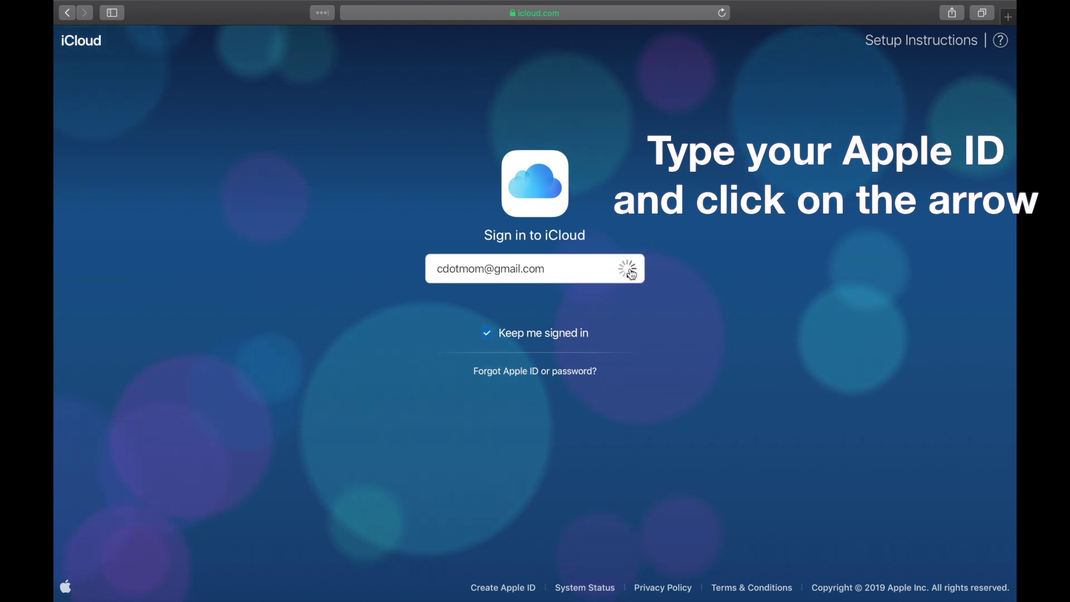
pyautogui.write('••••••')
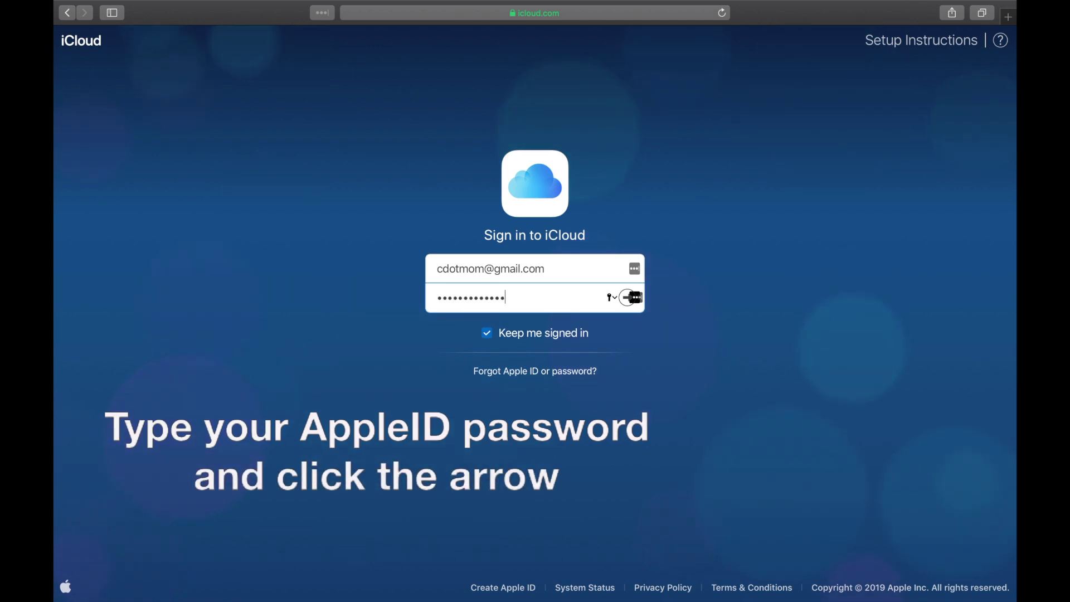
pyautogui.click(630, 298)
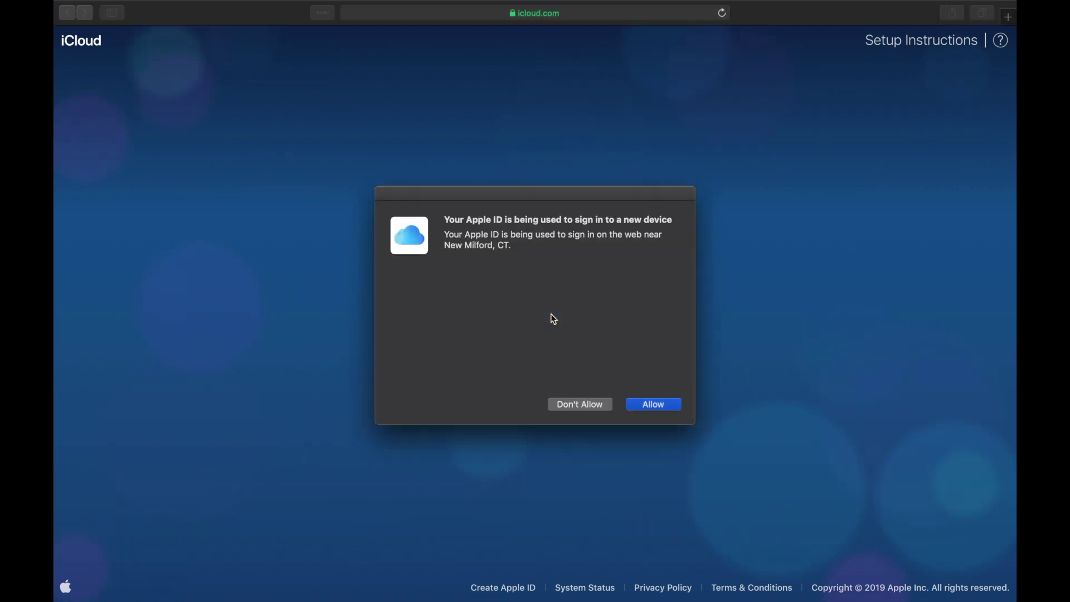
# Step: Allow the new sign-in, enter the verification code, trust this browser, and dismiss the alert
pyautogui.click(659, 408)
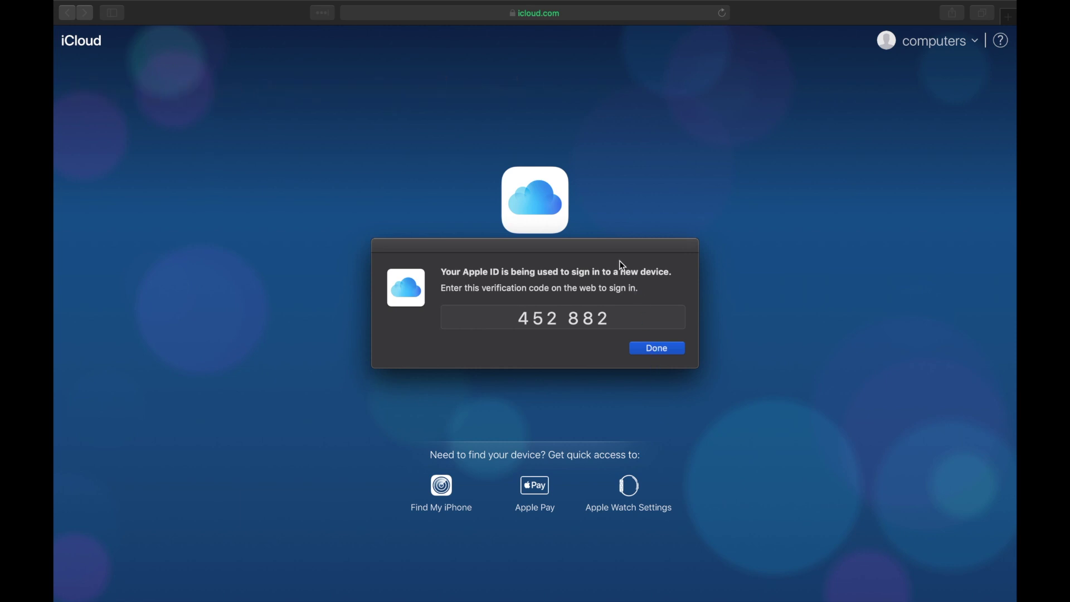
pyautogui.moveTo(618, 255); pyautogui.dragTo(788, 96)
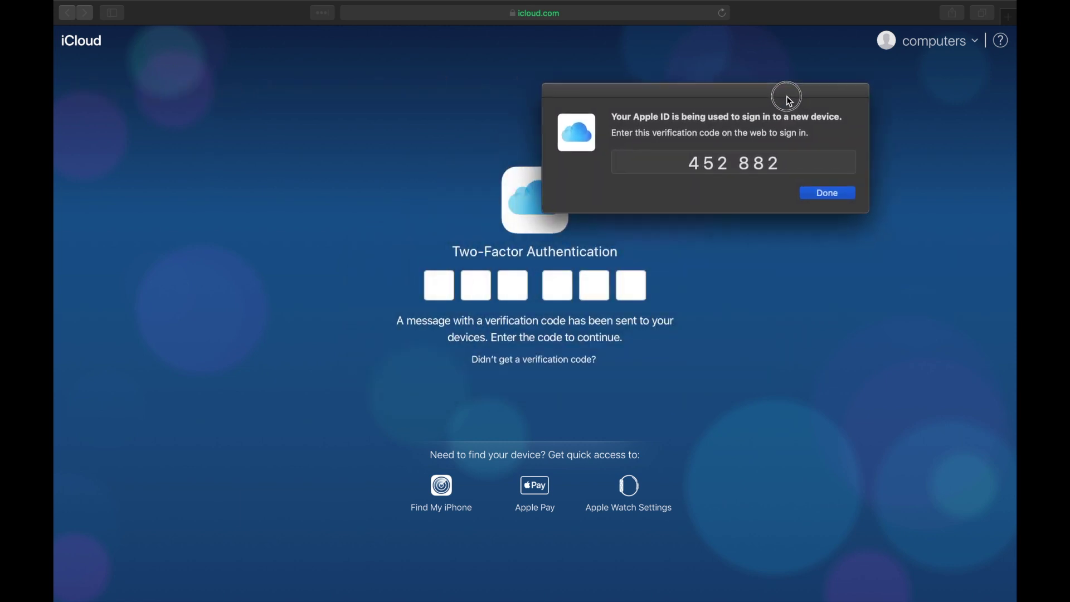
pyautogui.click(444, 287)
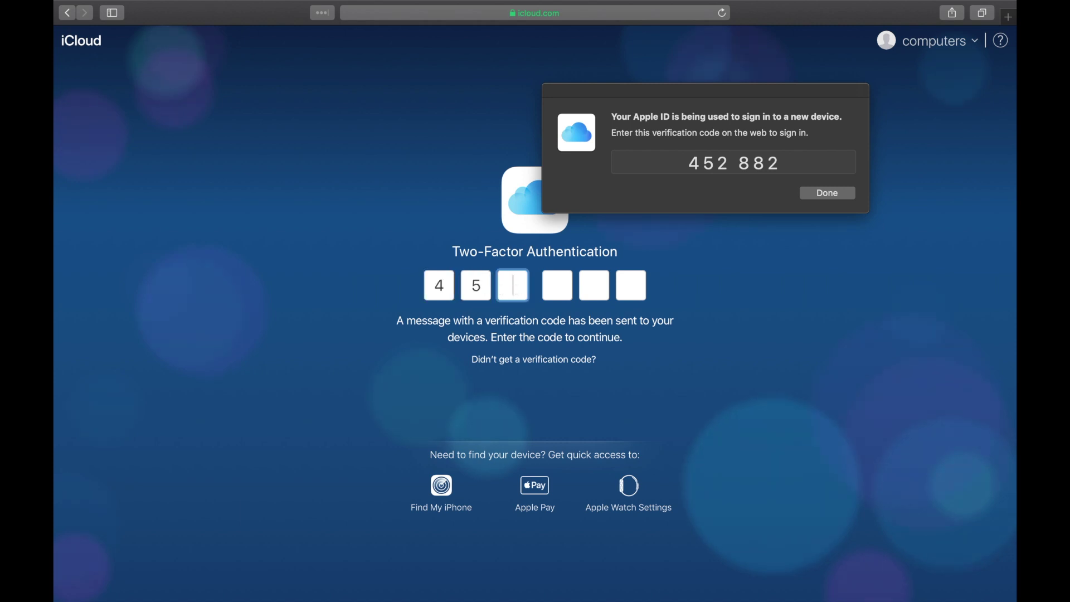
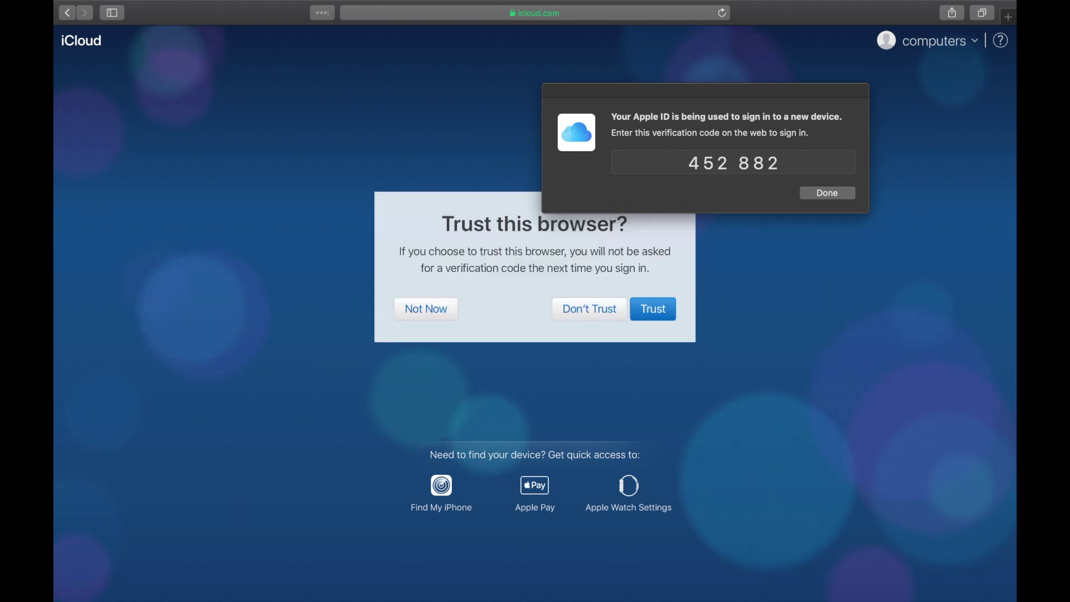
pyautogui.click(662, 313)
pyautogui.click(827, 193)
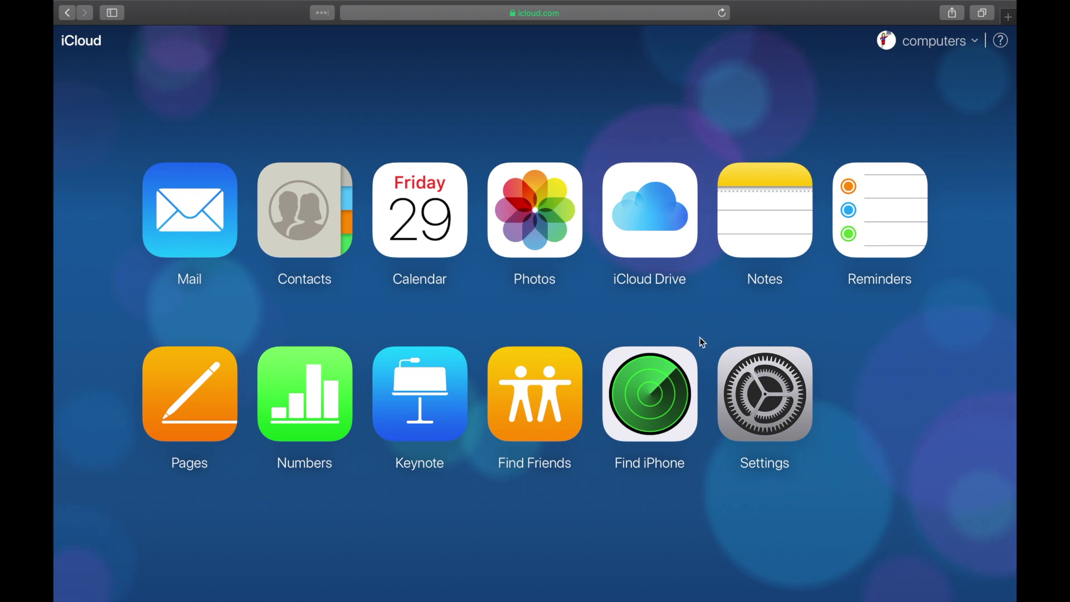
# Step: Open Find iPhone and show the All Devices list
pyautogui.click(657, 397)
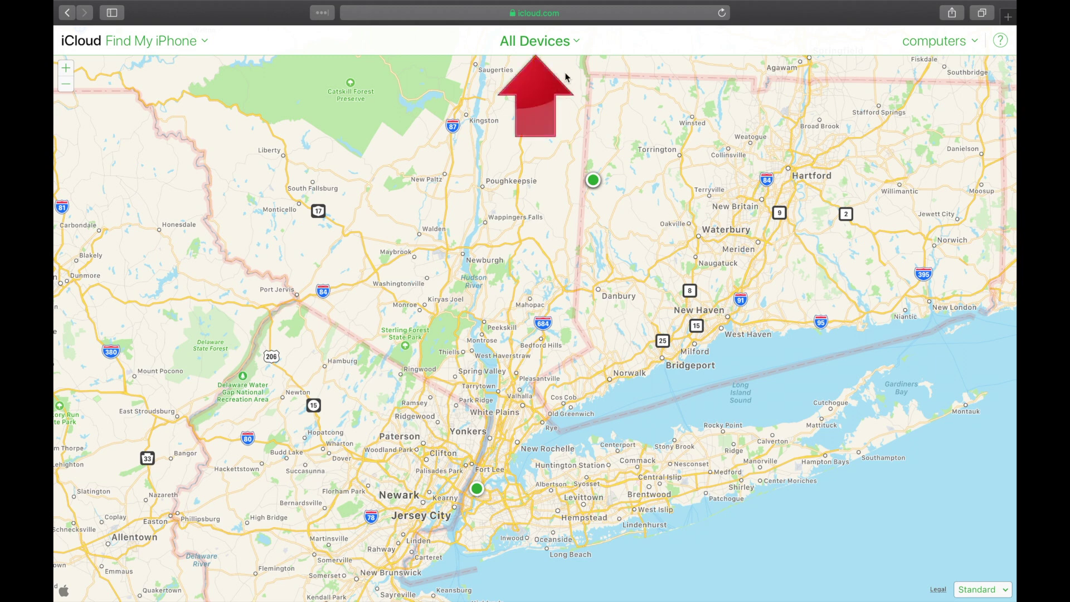
pyautogui.click(552, 44)
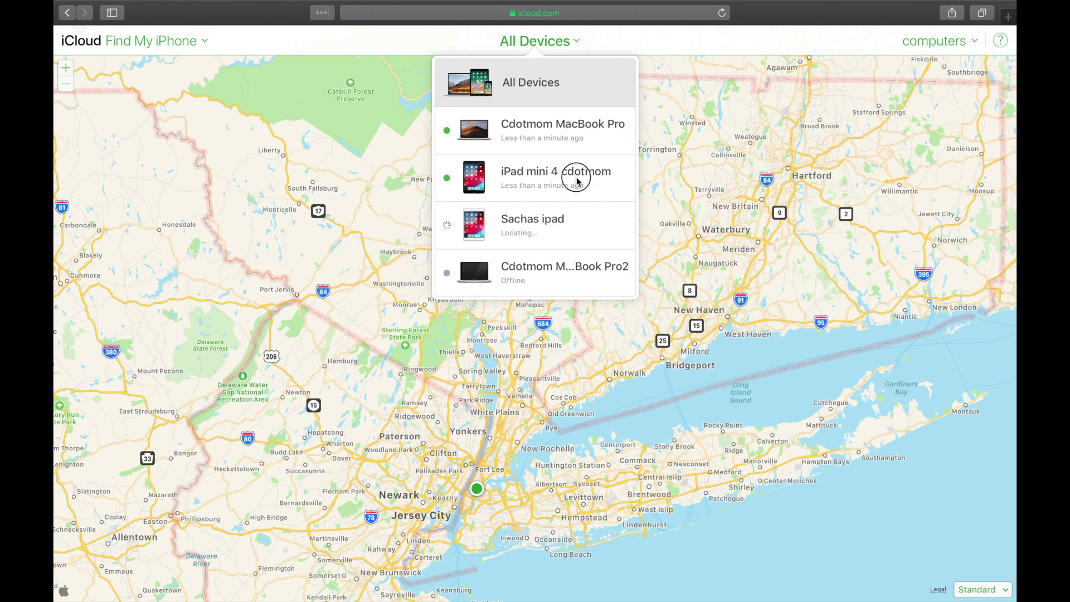
# Step: Select the iPad mini 4 from the All Devices list
pyautogui.click(558, 173)
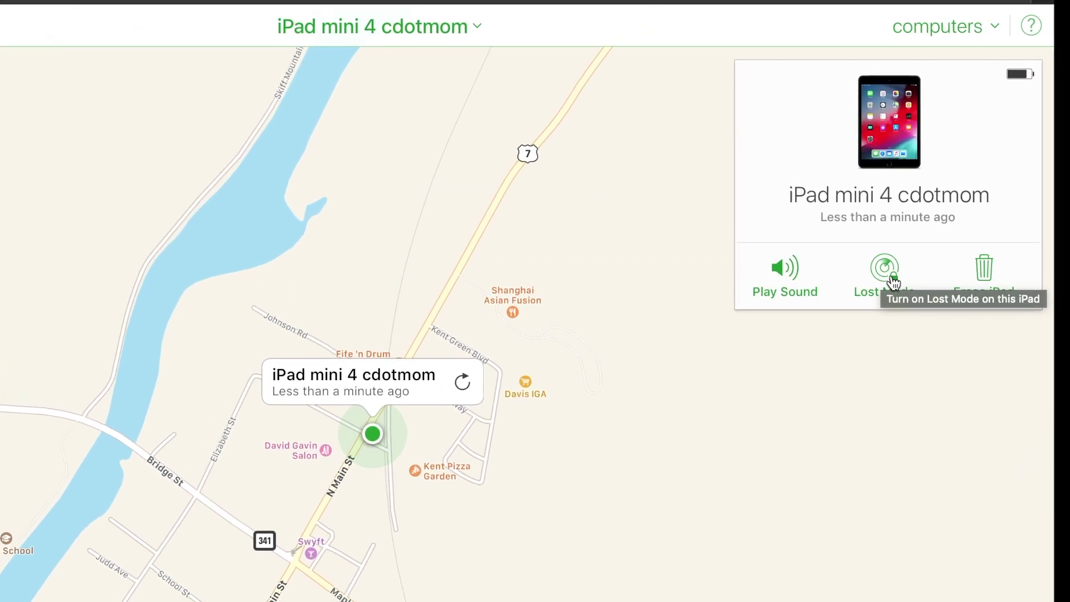
# Step: Start Lost Mode for the iPad mini 4, then cancel it
pyautogui.click(890, 269)
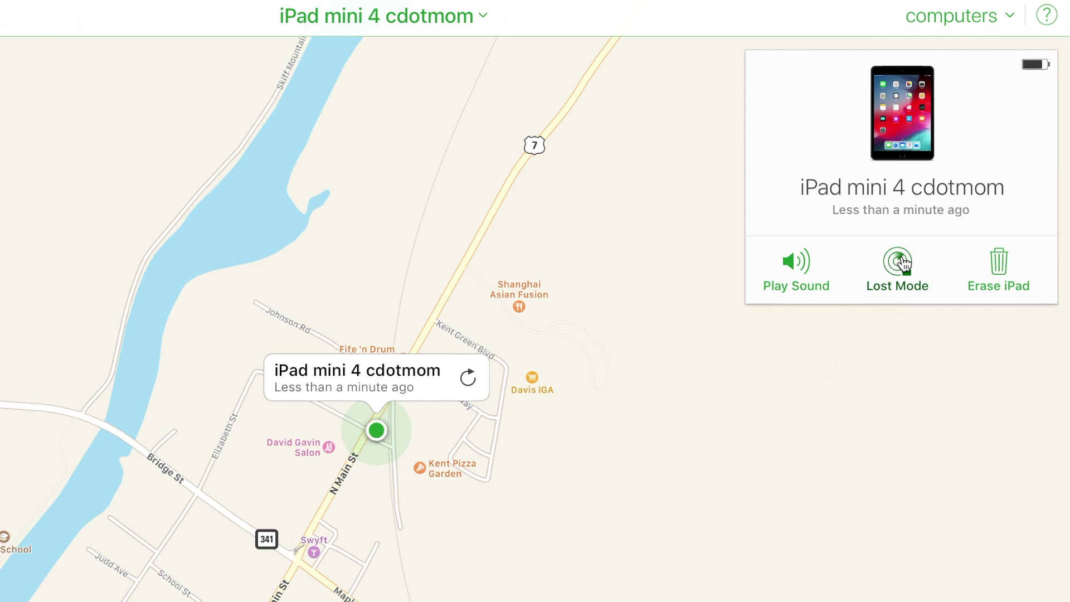
pyautogui.click(899, 262)
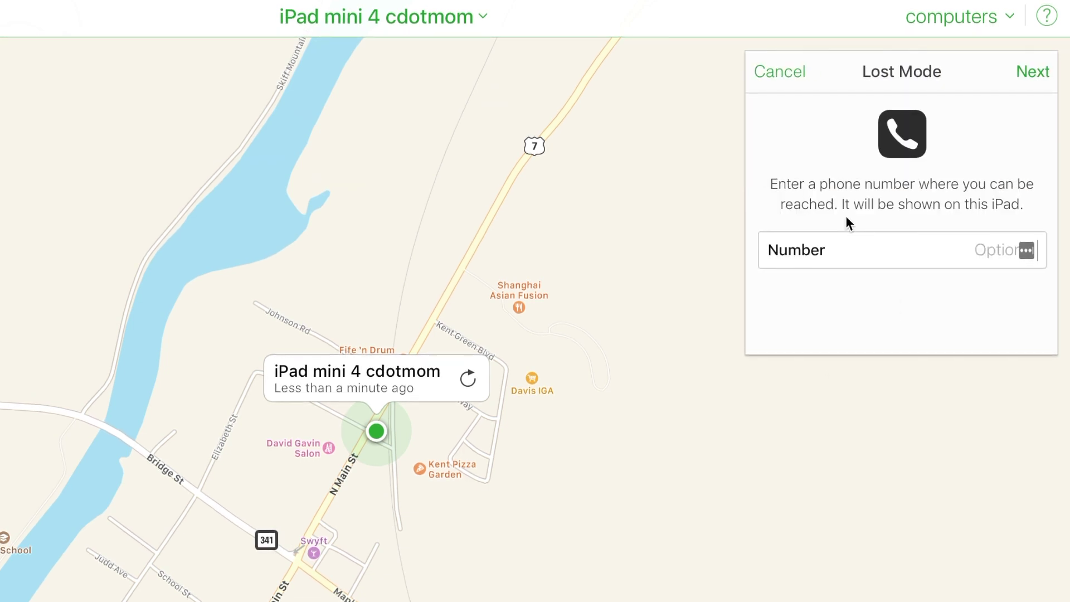
pyautogui.click(774, 78)
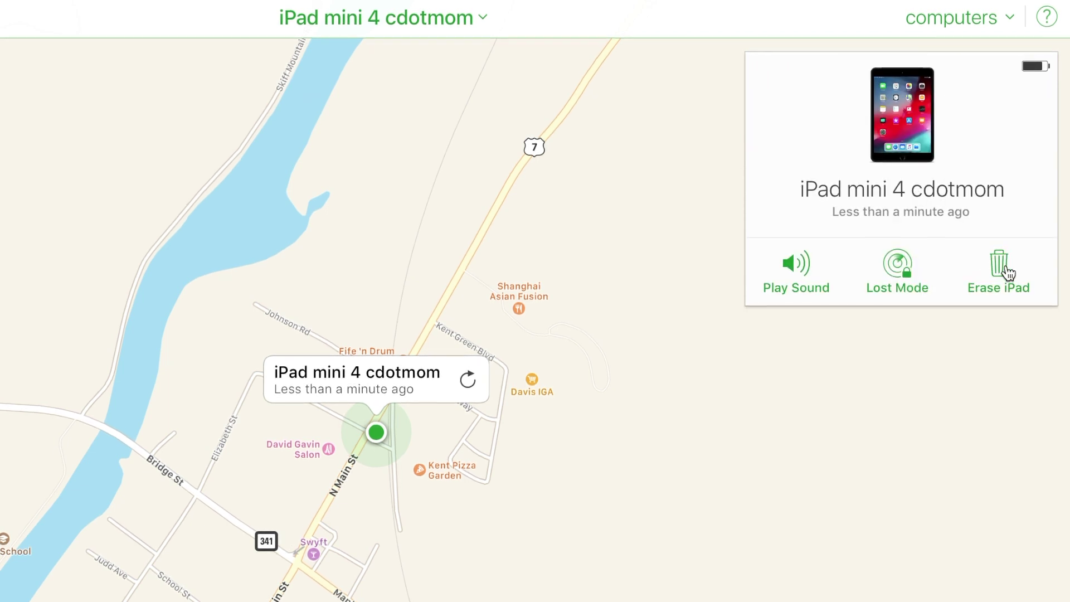
# Step: Cancel erasing the iPad mini 4 and reopen the device list
pyautogui.click(1007, 268)
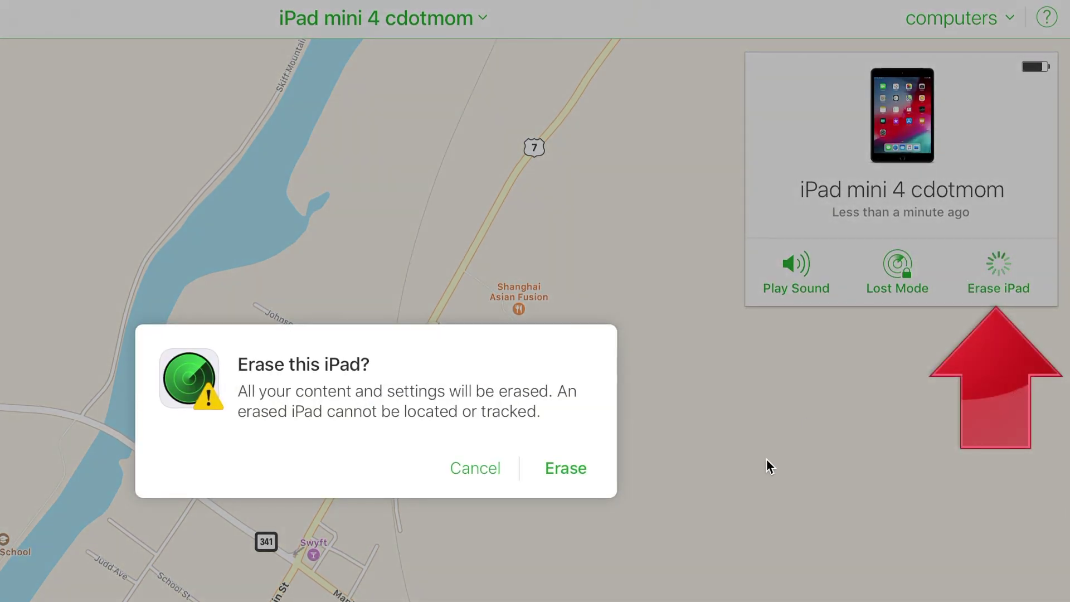
pyautogui.click(495, 475)
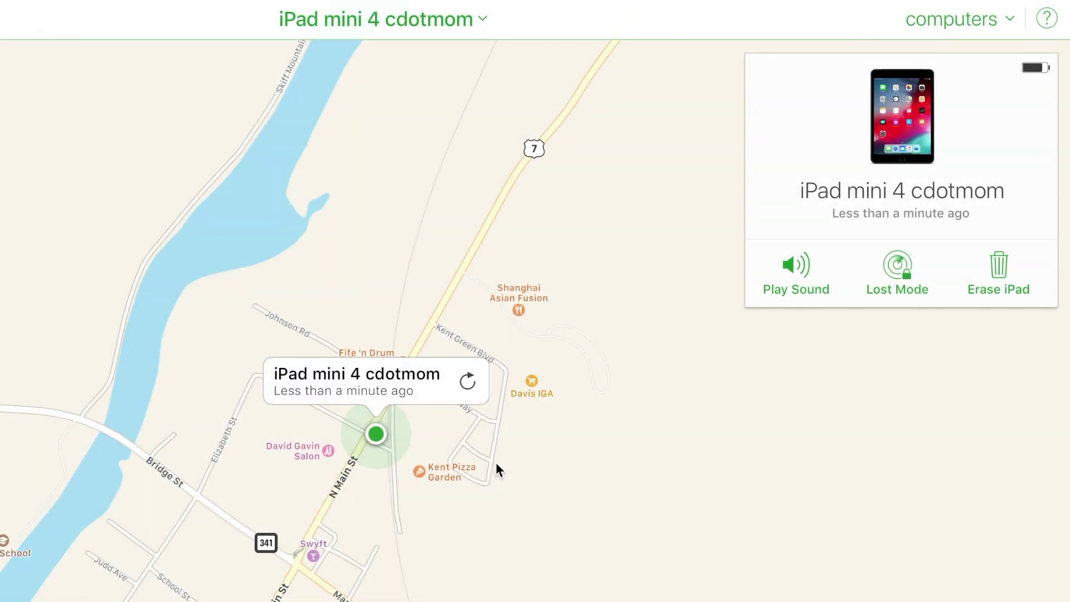
pyautogui.click(461, 24)
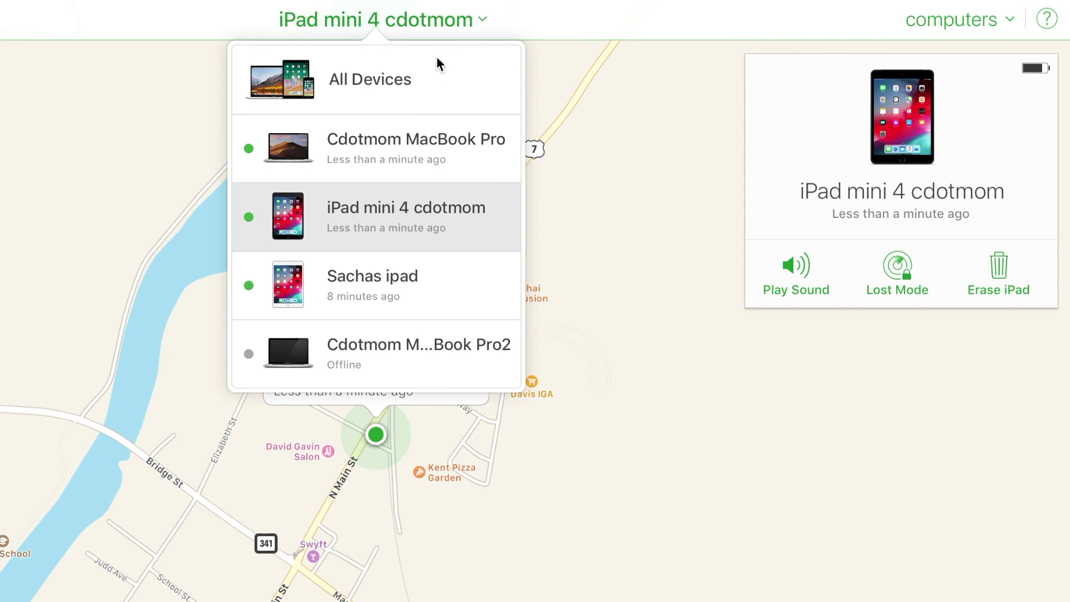
# Step: View the MacBook Pro, switch back to All Devices, and reopen the device list
pyautogui.click(421, 158)
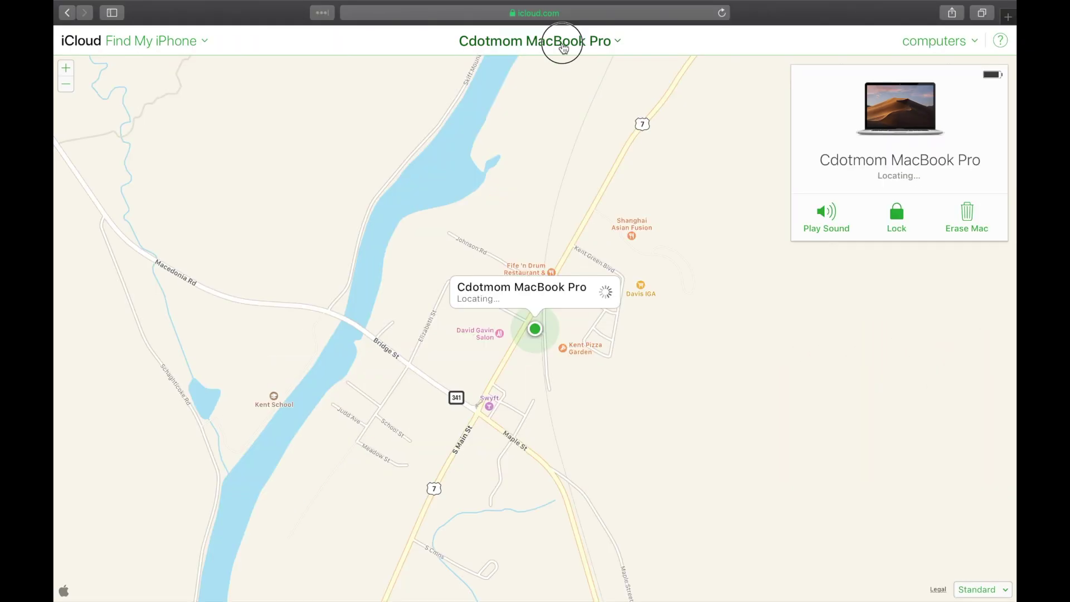
pyautogui.click(417, 25)
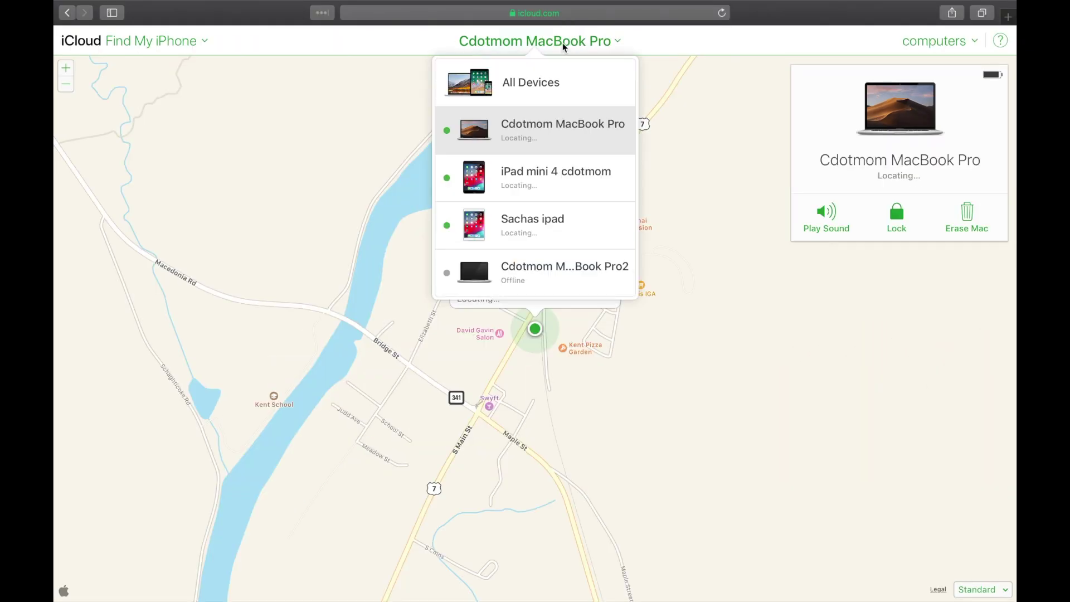
pyautogui.click(549, 81)
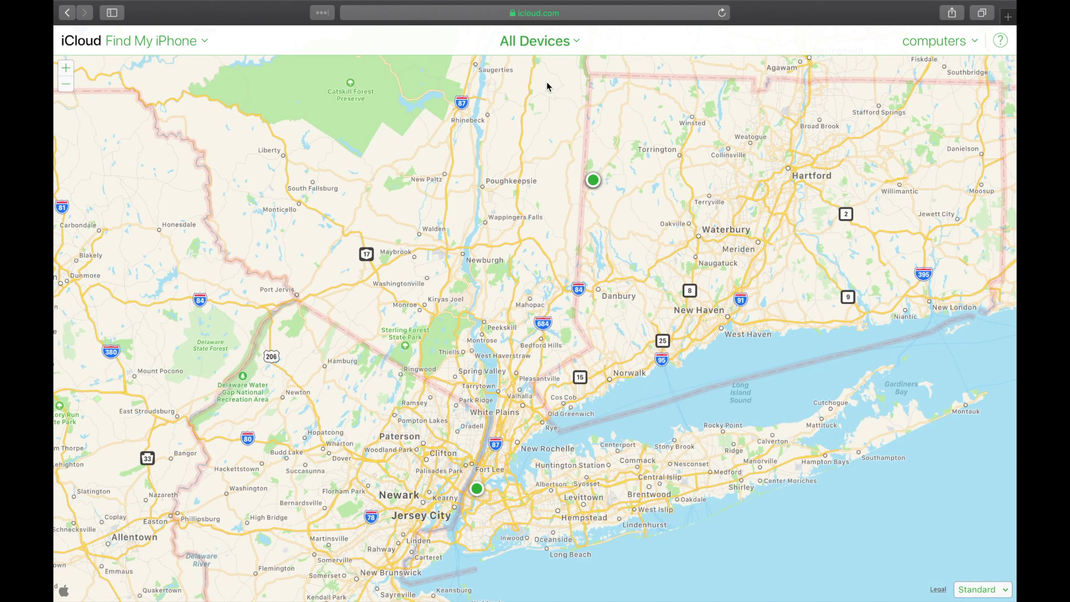
pyautogui.click(574, 45)
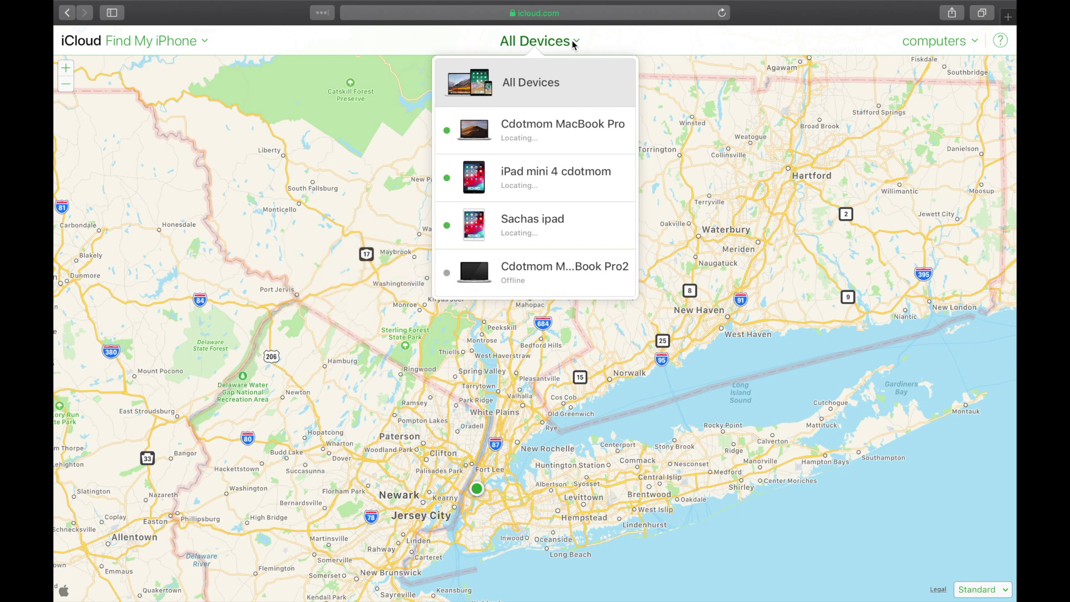
# Step: Select the offline MacBook Pro2, enable Notify me when found, and confirm Remove from Account
pyautogui.click(593, 276)
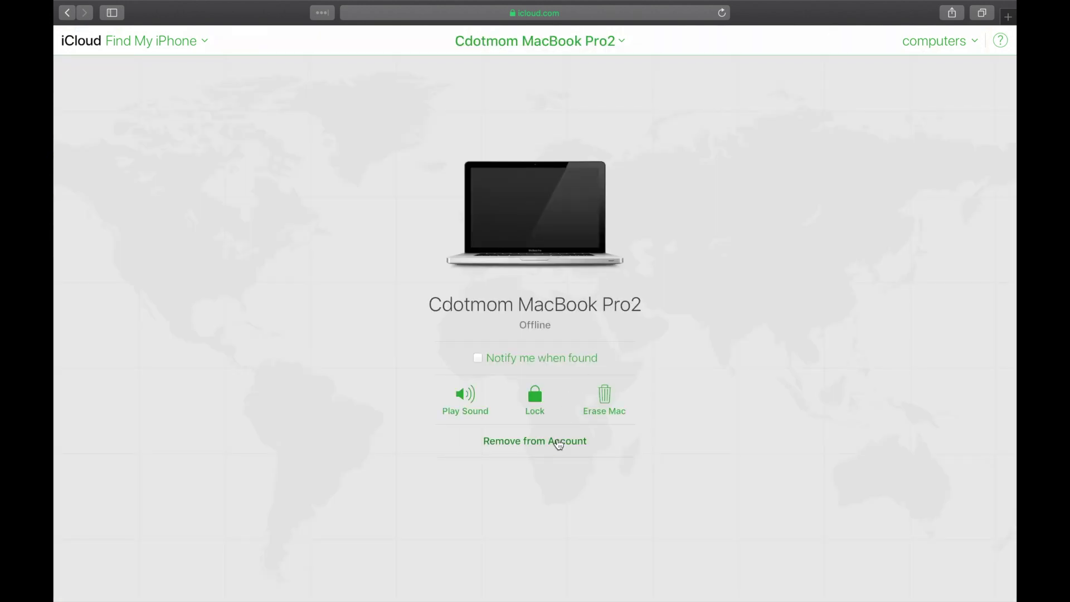
pyautogui.click(480, 361)
pyautogui.click(496, 442)
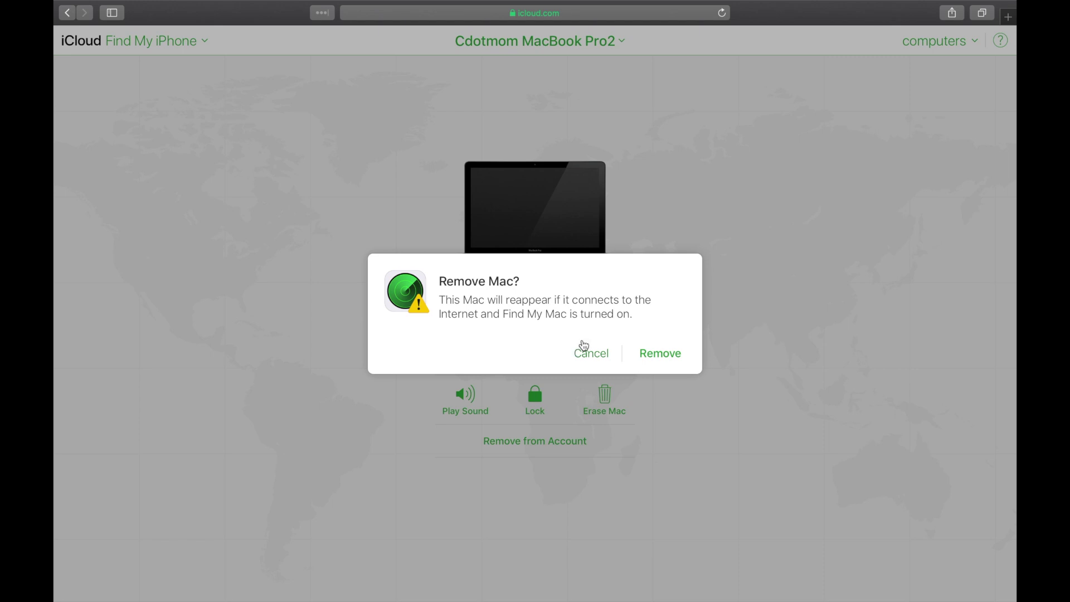
pyautogui.click(661, 358)
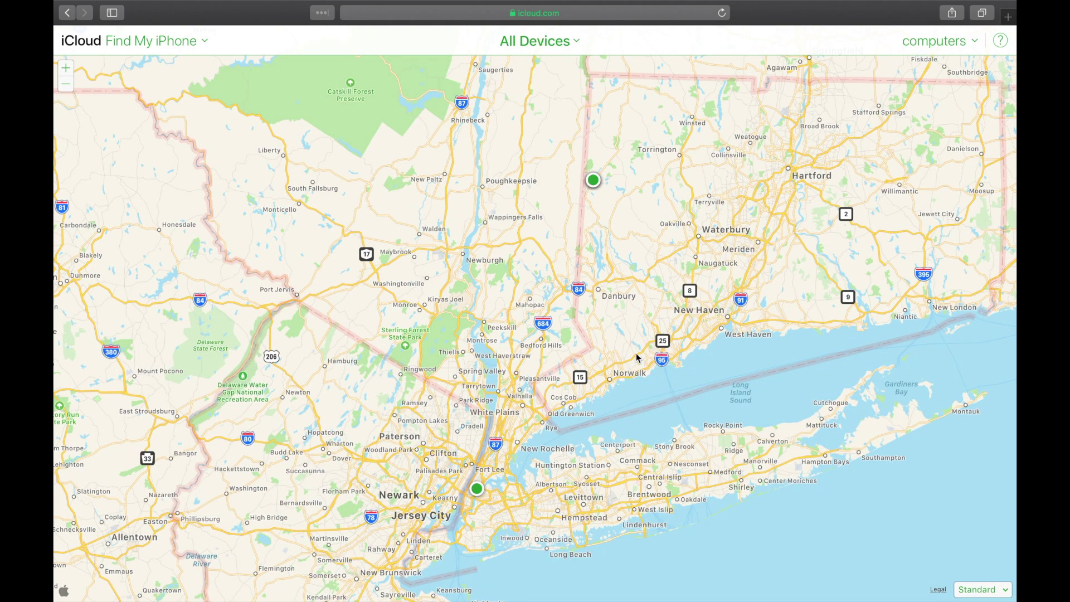
# Step: Confirm MacBook Pro2 is gone from the All Devices list, then close the Safari window
pyautogui.click(561, 48)
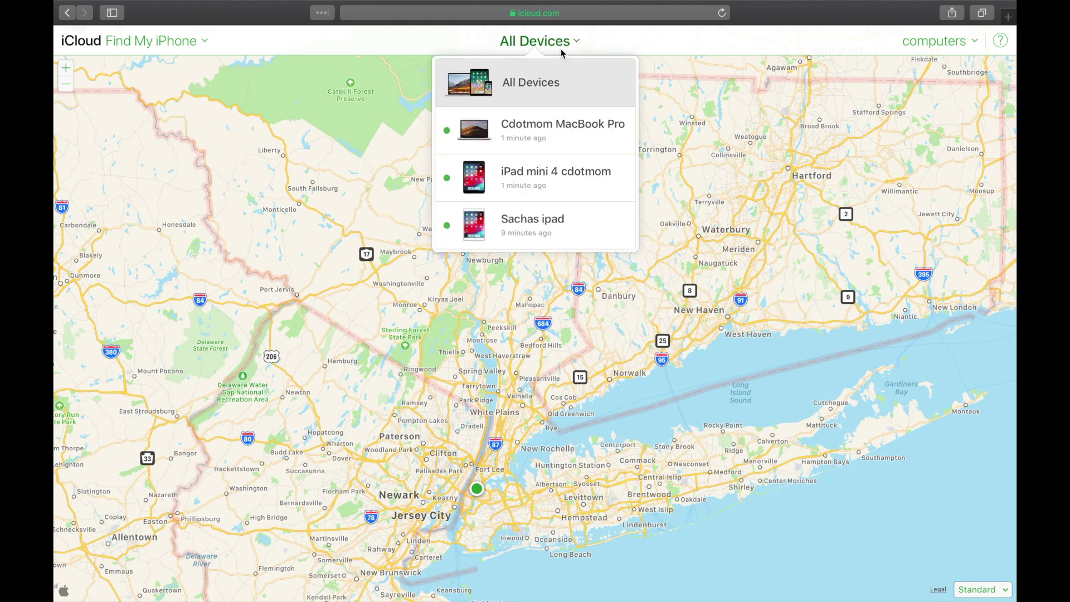
pyautogui.click(317, 40)
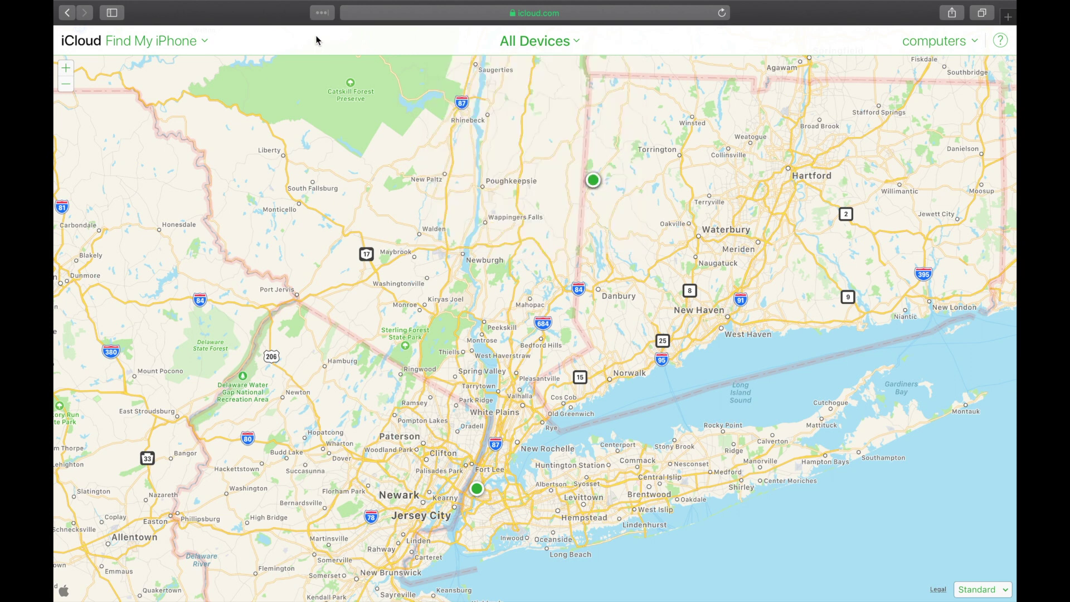
pyautogui.moveTo(78, 3)
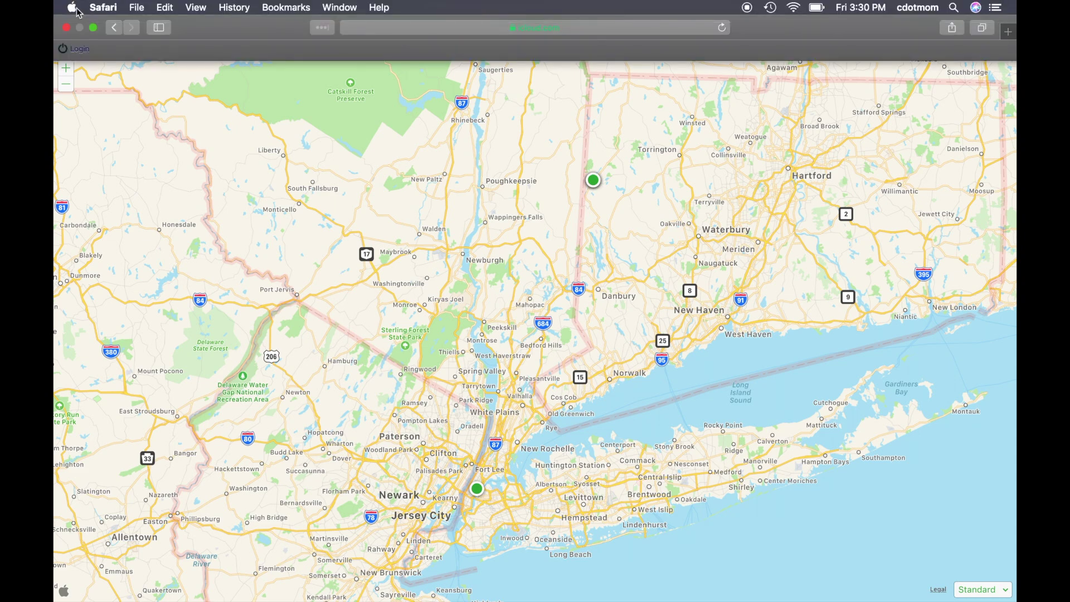
pyautogui.click(66, 28)
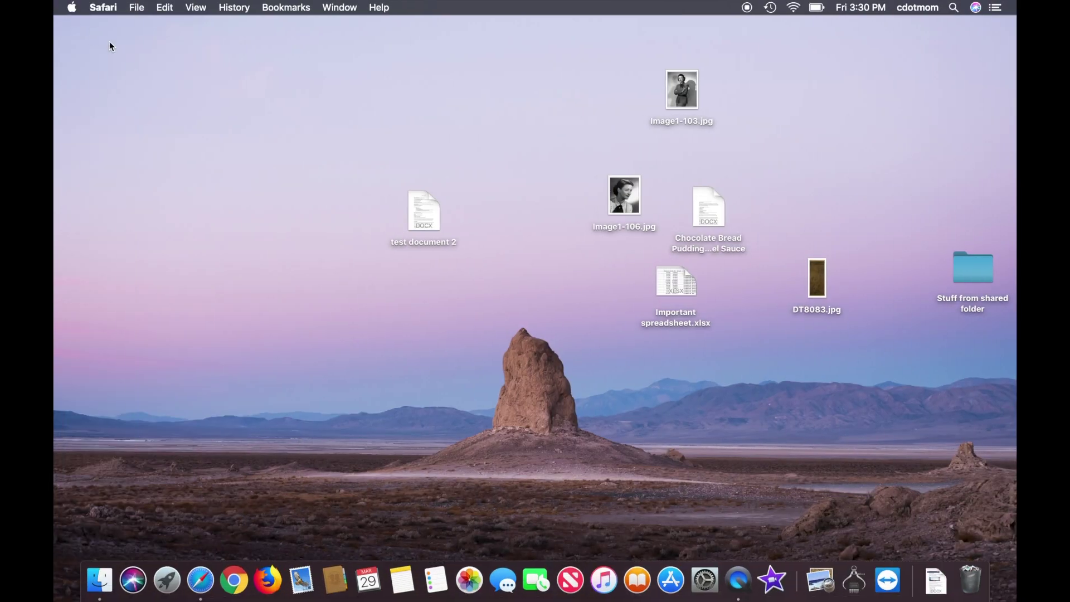